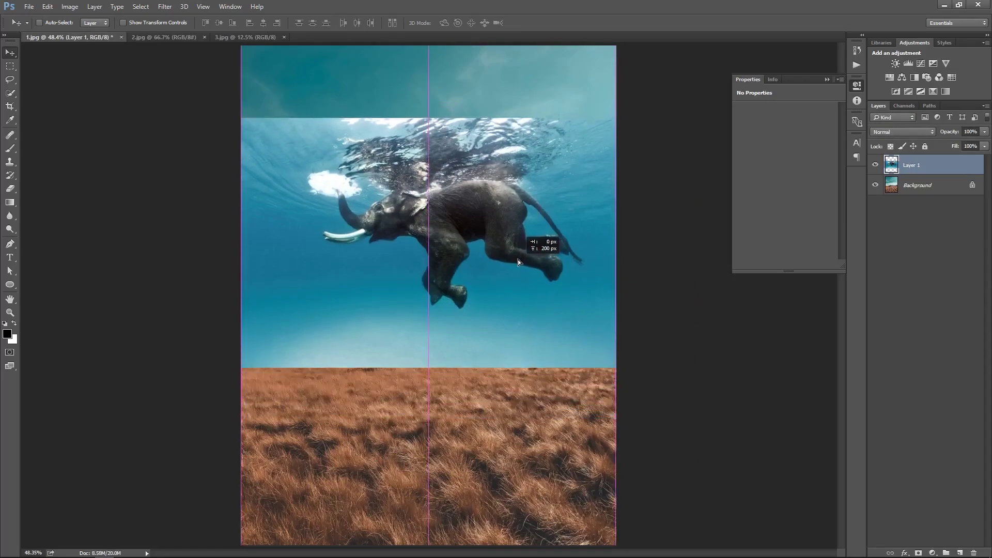
Add a layer mask to the elephant layer and fade its lower edge into the sky with a gradient and a black brush at 52% opacity
right_click(448, 230)
left_click(466, 239)
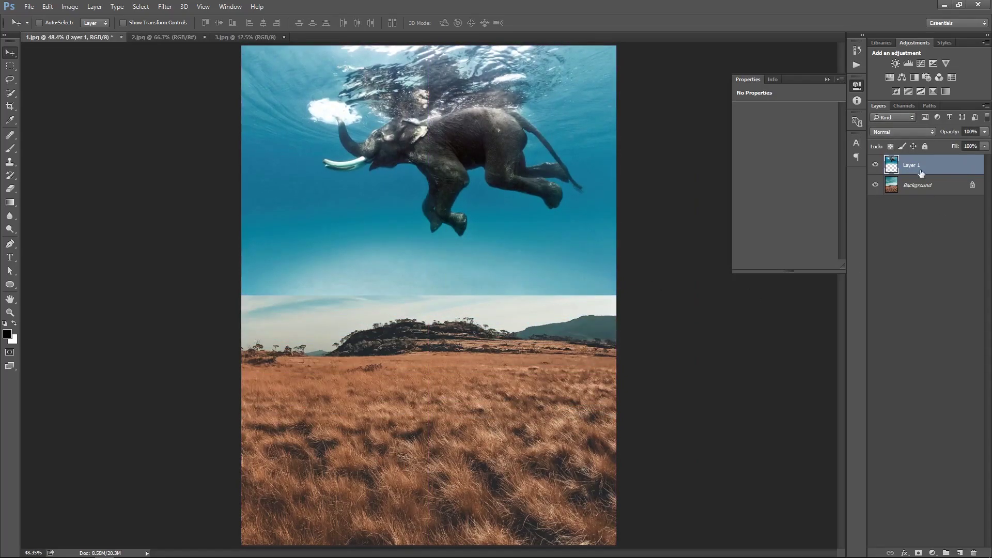
left_click(918, 551)
key("g")
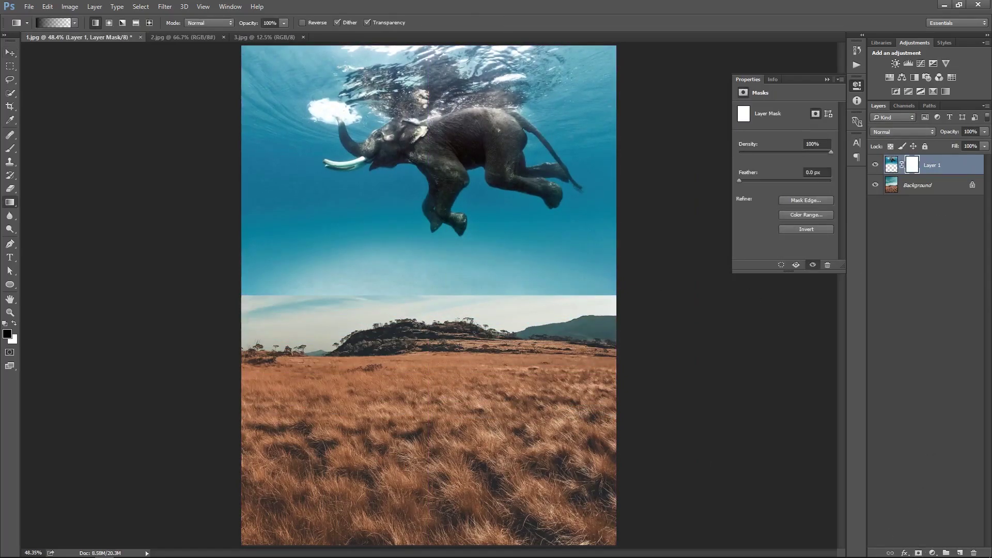
left_click_drag(406, 238, 406, 237)
key("b")
mouse_move(305, 284)
left_mouse_down()
mouse_move(241, 288)
mouse_move(246, 306)
mouse_move(223, 171)
mouse_move(237, 276)
left_mouse_up()
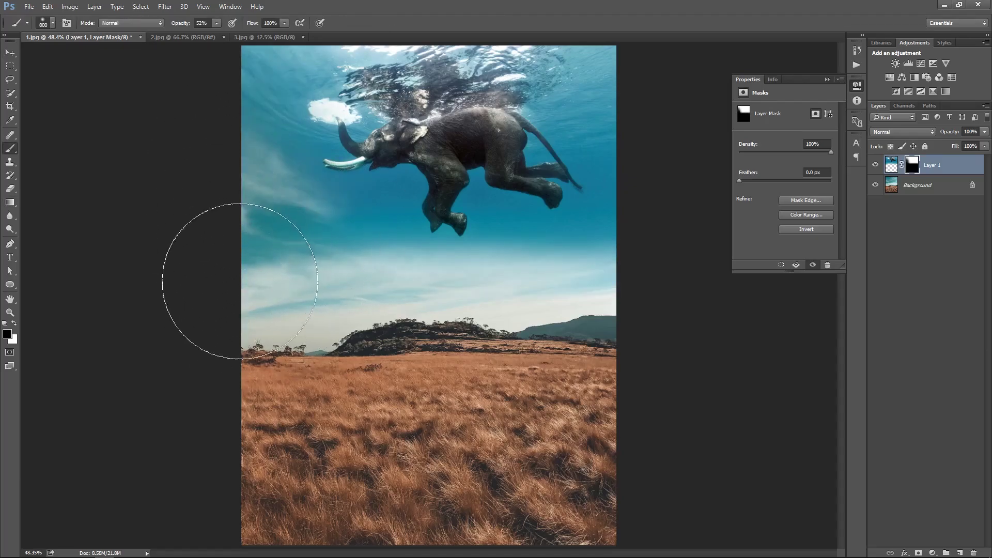
Refine the elephant layer's mask where the water meets the clouds at the image's right side, using a 300 px brush at 17% opacity
key("bracketleft")
key("bracketleft")
key("bracketleft")
key("bracketleft")
key("bracketleft")
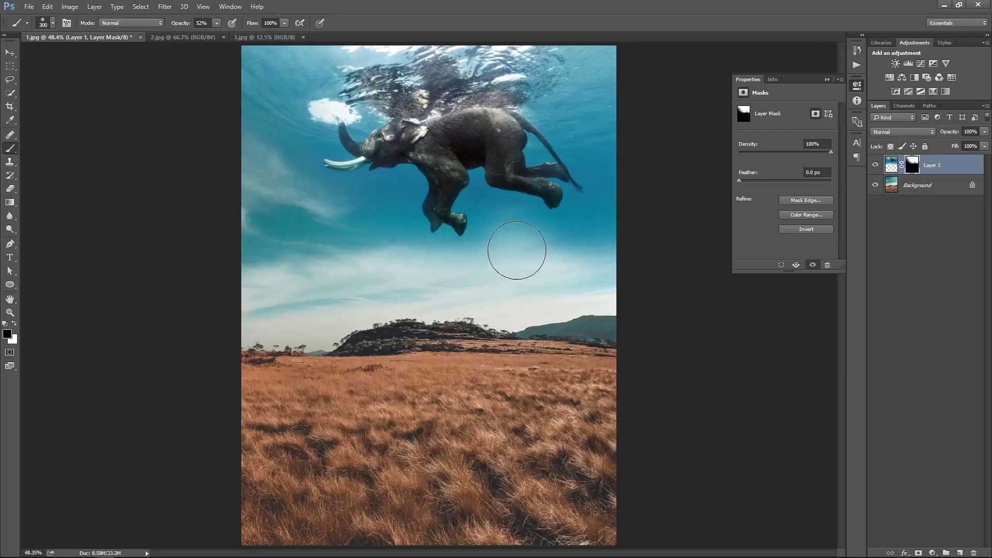
left_click_drag(216, 23, 200, 38)
key("x")
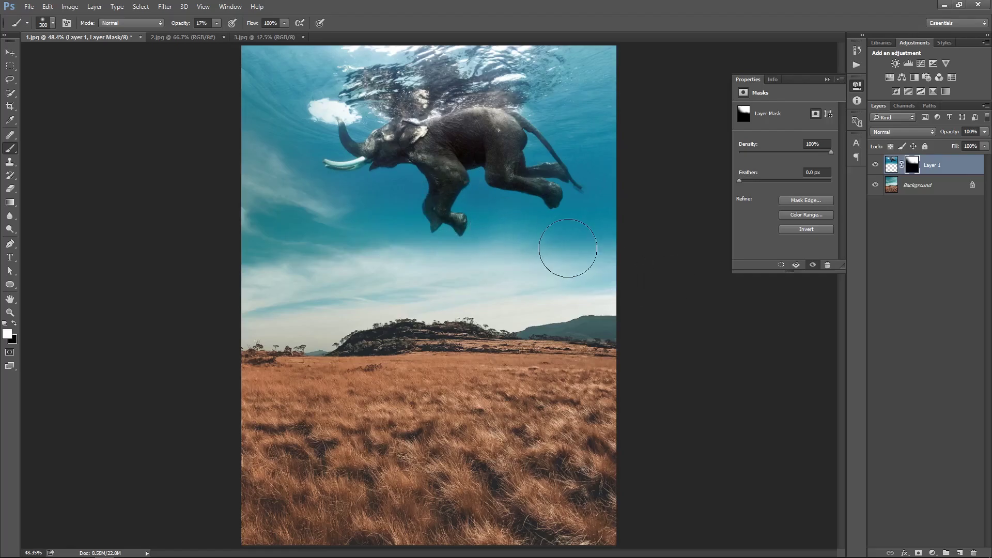
key("x")
mouse_move(592, 249)
left_mouse_down()
mouse_move(634, 120)
mouse_move(639, 218)
mouse_move(568, 246)
left_mouse_up()
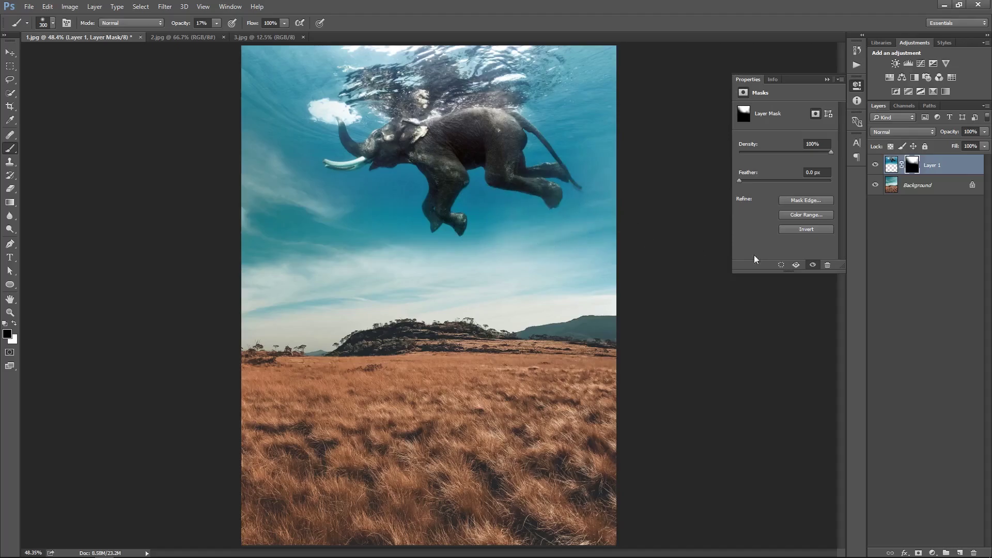
Duplicate the masked elephant layer and name the copy dublicate
key("v")
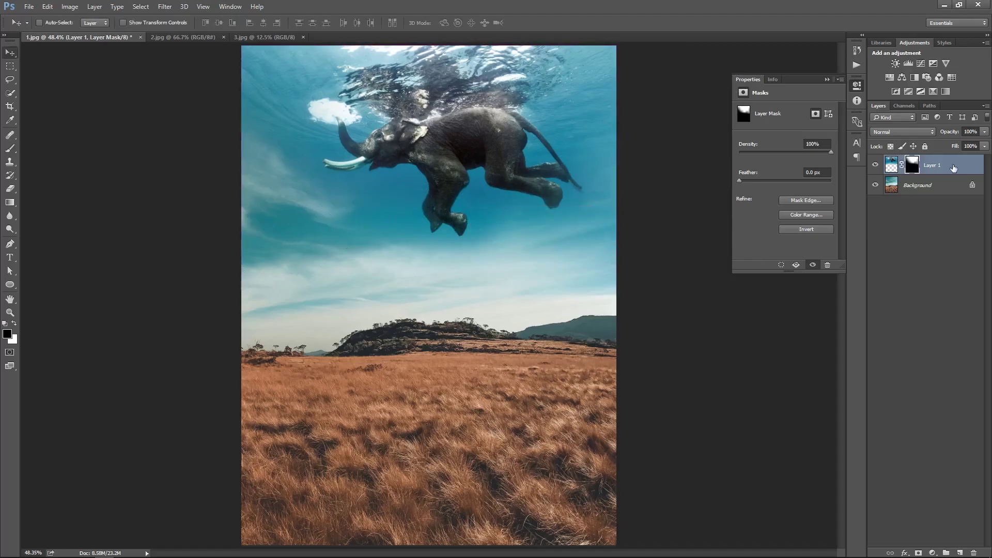
key("ctrl+j")
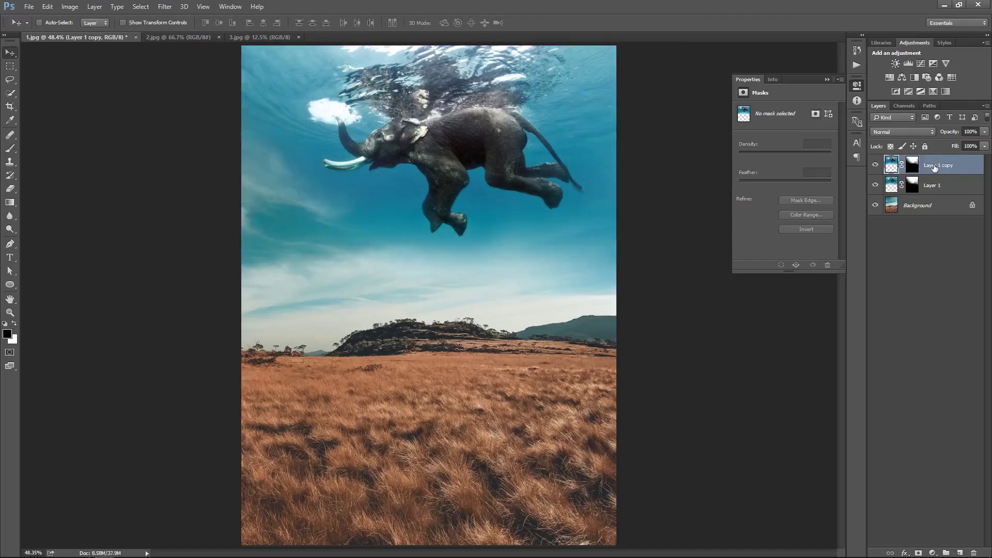
key("Return")
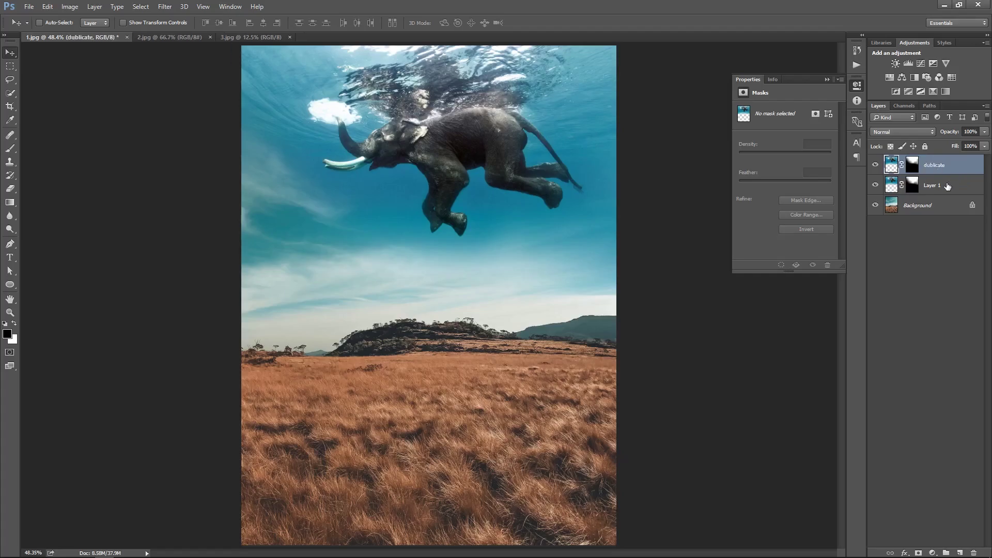
Rename the original elephant layer hardlight and set its blend mode to Hard Light
double_click(930, 185)
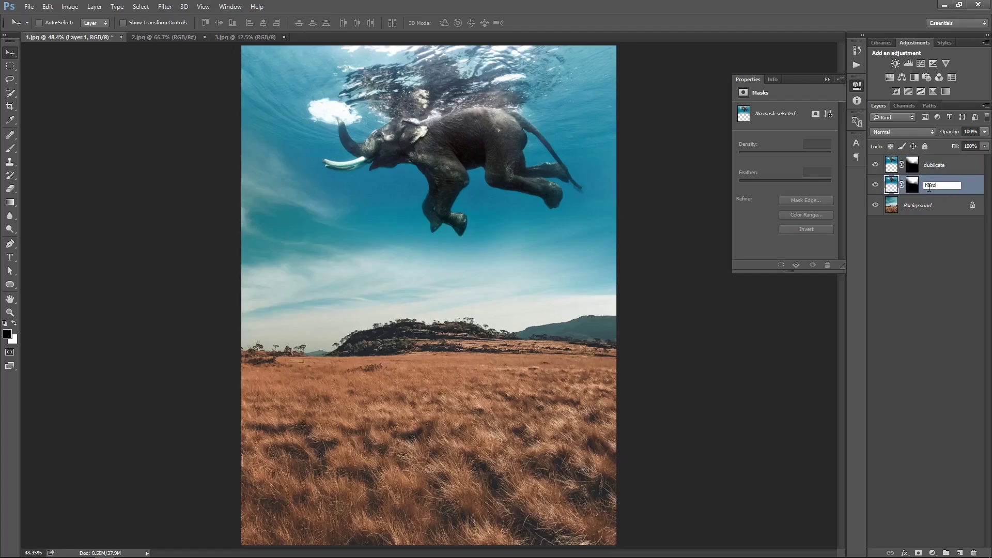
key("Return")
left_click(902, 132)
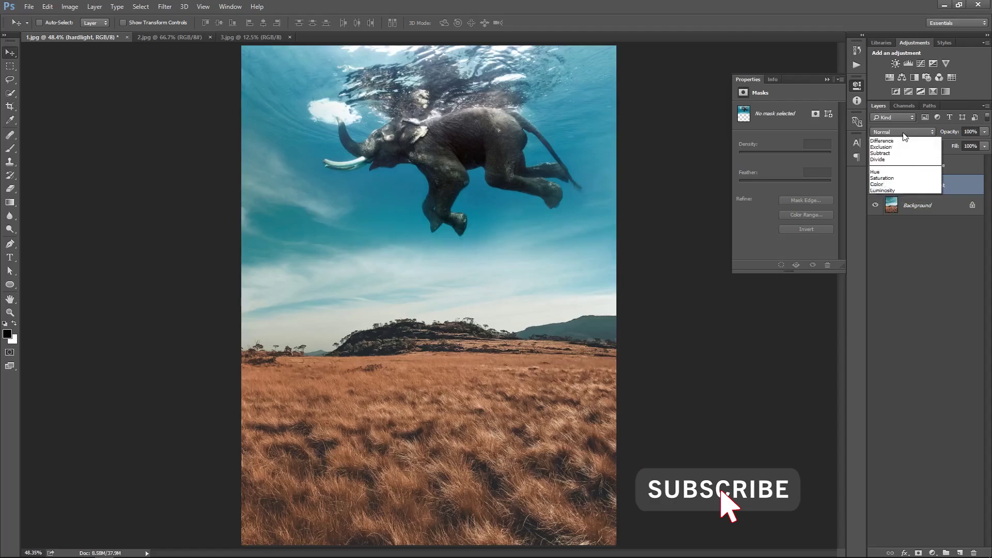
left_click(889, 246)
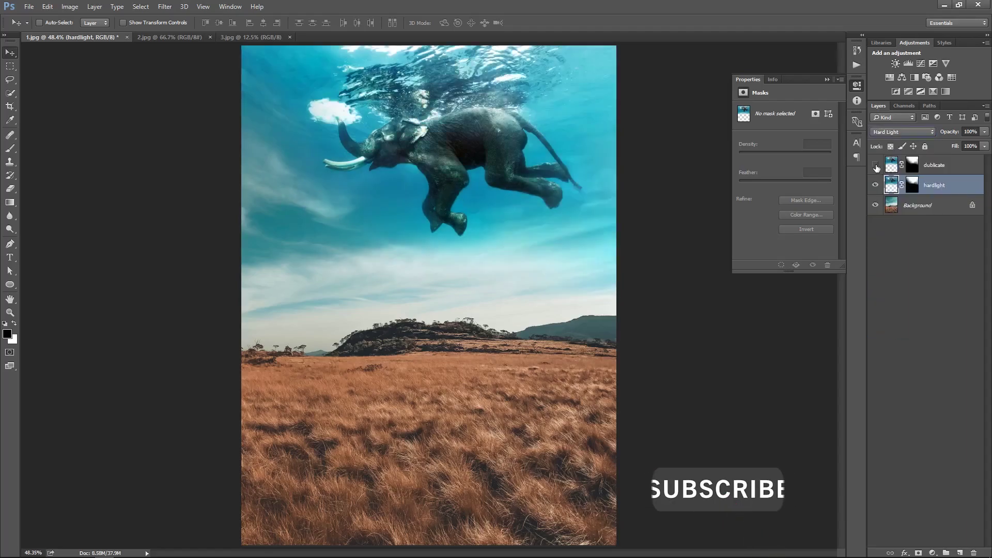
Paint black on the dublicate layer's mask over the water around the elephant with a 500 px brush at 74% opacity
left_click(912, 167)
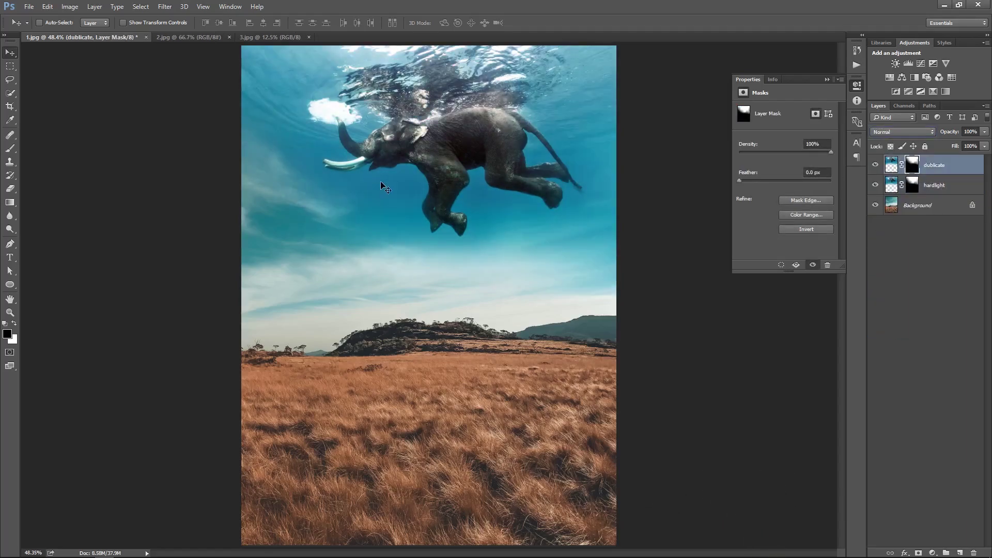
key("b")
key("bracketright")
key("bracketright")
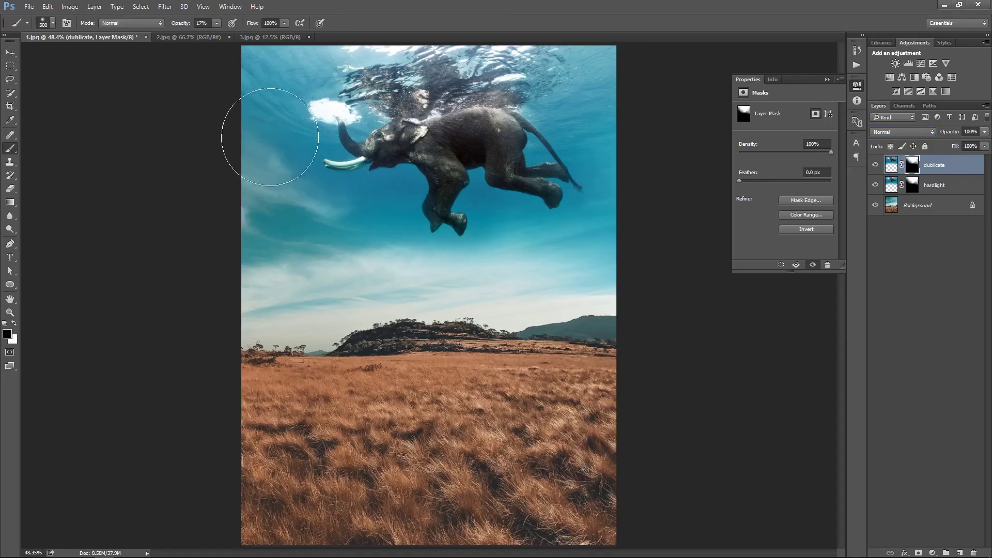
left_click(217, 24)
left_click(245, 37)
mouse_move(269, 108)
left_mouse_down()
mouse_move(262, 206)
mouse_move(222, 188)
mouse_move(331, 69)
mouse_move(514, 46)
mouse_move(431, 61)
mouse_move(657, 95)
mouse_move(600, 106)
mouse_move(599, 129)
mouse_move(563, 139)
mouse_move(565, 159)
mouse_move(507, 247)
mouse_move(477, 214)
mouse_move(552, 259)
mouse_move(604, 256)
mouse_move(633, 223)
mouse_move(275, 236)
mouse_move(381, 213)
mouse_move(389, 202)
mouse_move(355, 249)
mouse_move(403, 241)
left_mouse_up()
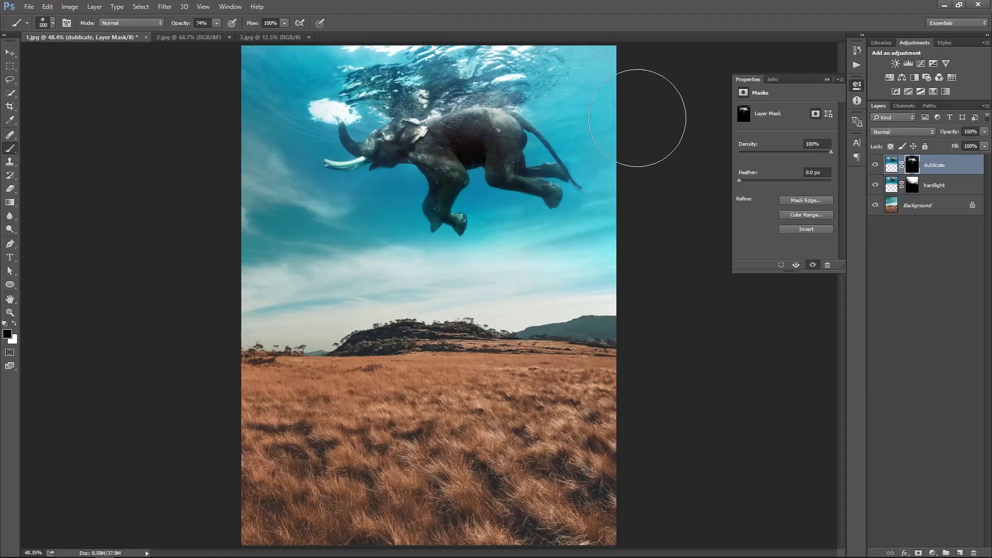
Compare the composite with the dublicate and hardlight layers hidden and shown
left_click(876, 165)
left_click(876, 166)
left_click(876, 166)
left_click(875, 166)
left_click(876, 166)
left_click(876, 166)
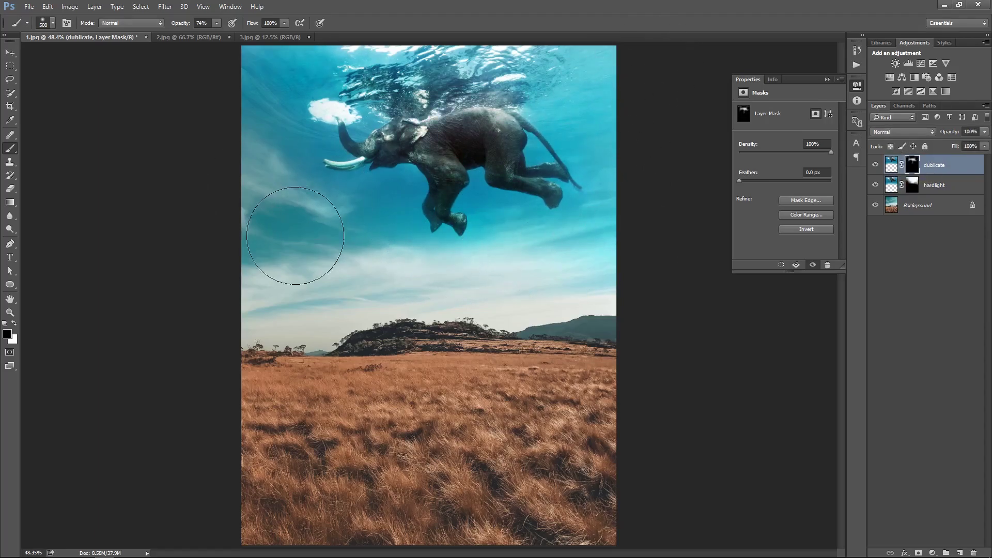
key("v")
right_click(490, 179)
left_click(514, 187)
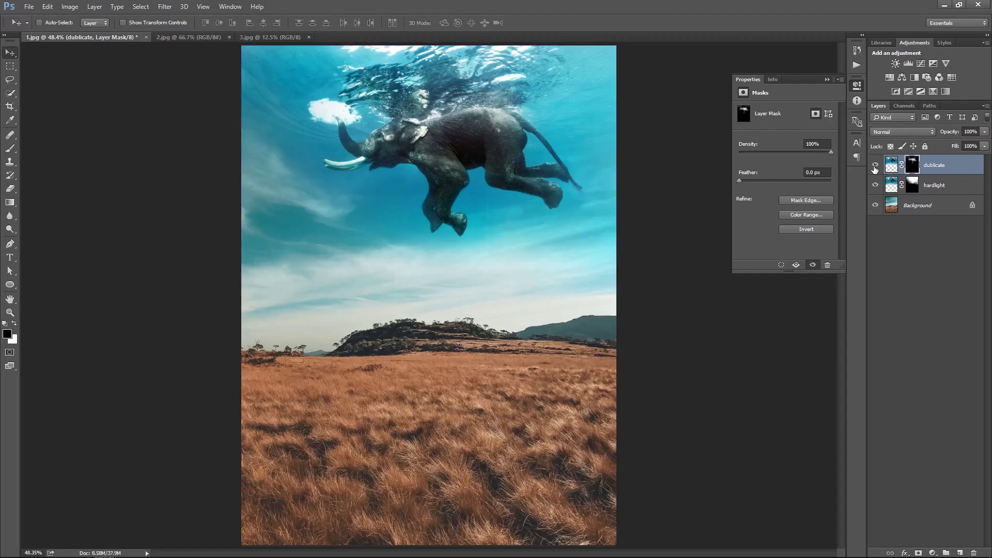
left_click_drag(874, 169, 875, 186)
right_click(455, 193)
left_click(468, 202)
Select the person with the pink beanie and backpack in 3.jpg with the Quick Selection tool
left_click(269, 41)
scroll(441, 405, "up", 1)
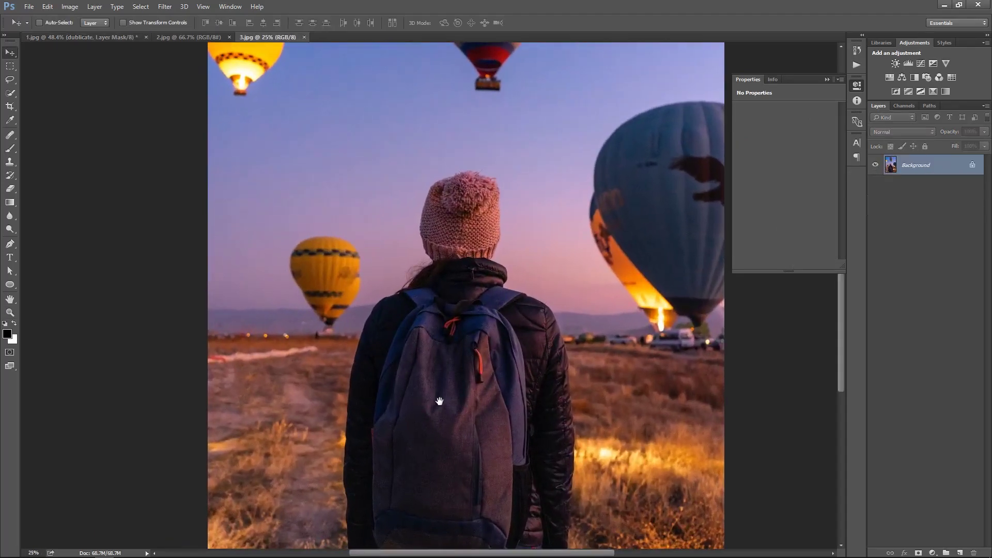
left_click(11, 94)
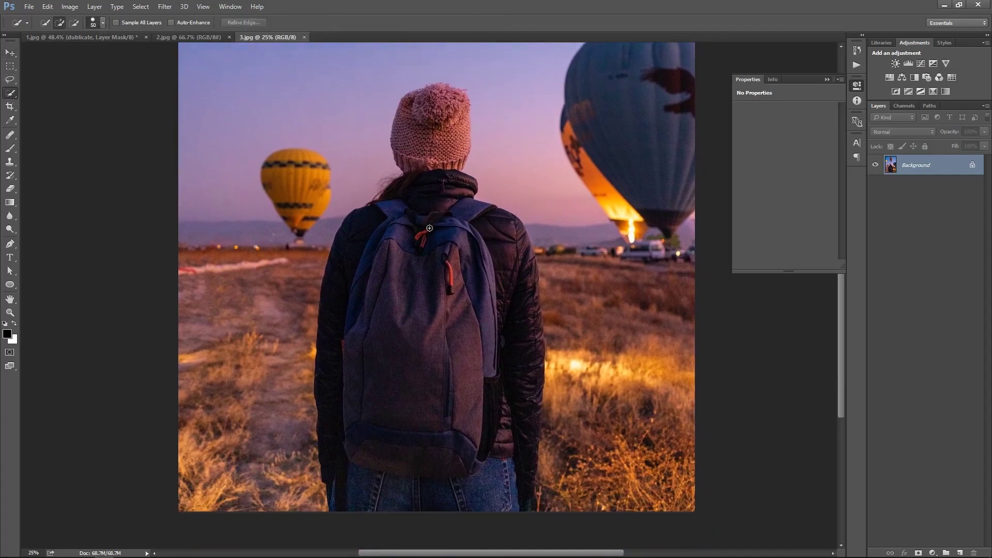
mouse_move(439, 118)
left_mouse_down()
mouse_move(426, 98)
mouse_move(409, 125)
mouse_move(411, 162)
mouse_move(438, 158)
mouse_move(407, 286)
mouse_move(371, 257)
mouse_move(370, 230)
mouse_move(469, 233)
mouse_move(500, 269)
mouse_move(447, 288)
mouse_move(398, 337)
mouse_move(390, 391)
left_mouse_up()
left_click(480, 413)
Refine the selection along the person's right sleeve and mask out the background
scroll(480, 413, "up", 5)
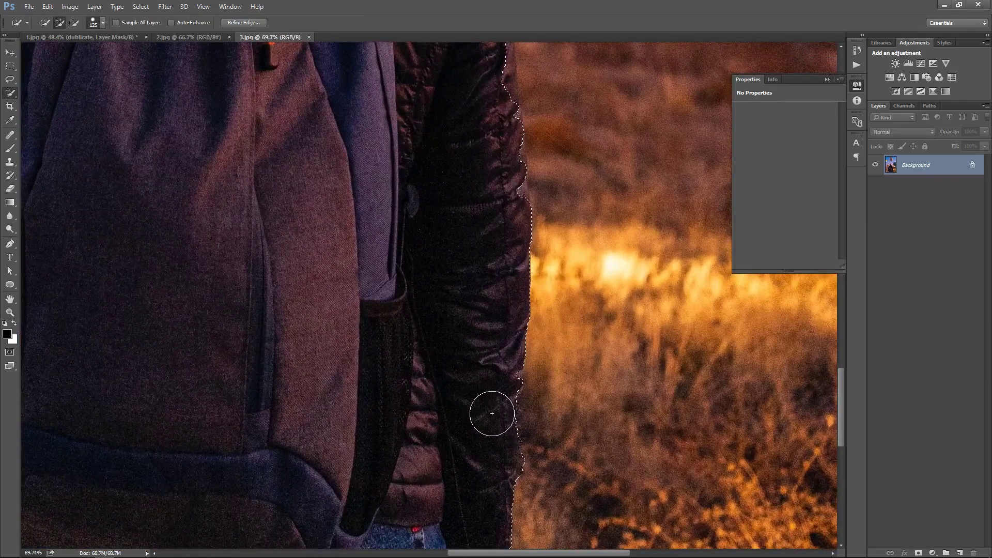
left_click(549, 437, "alt")
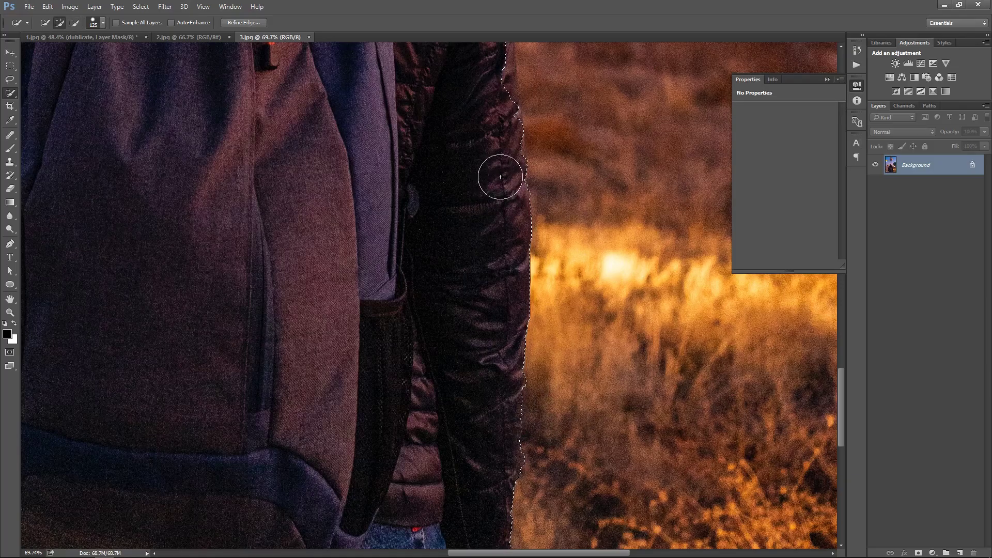
left_click_drag(497, 121, 499, 289)
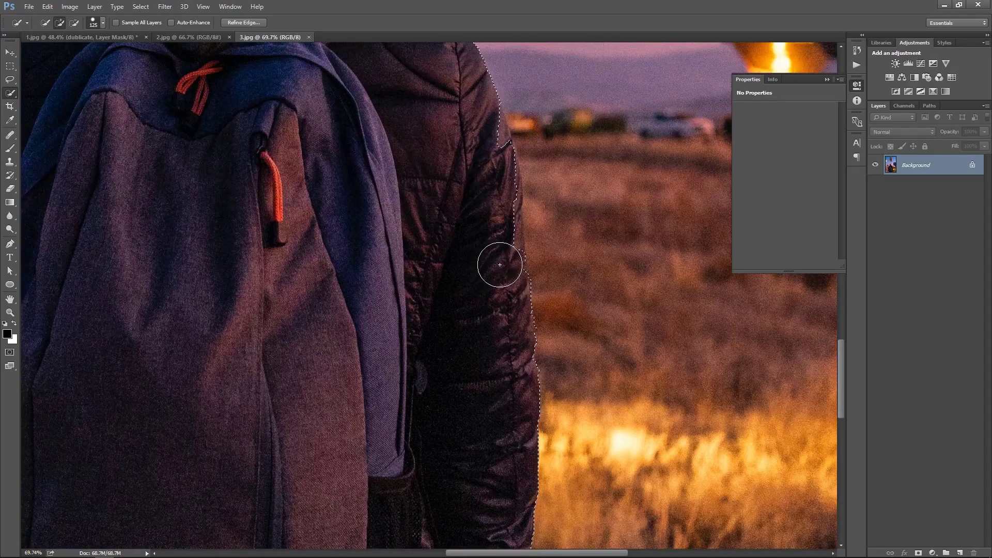
mouse_move(496, 234)
left_mouse_down()
mouse_move(509, 270)
mouse_move(511, 248)
left_mouse_up()
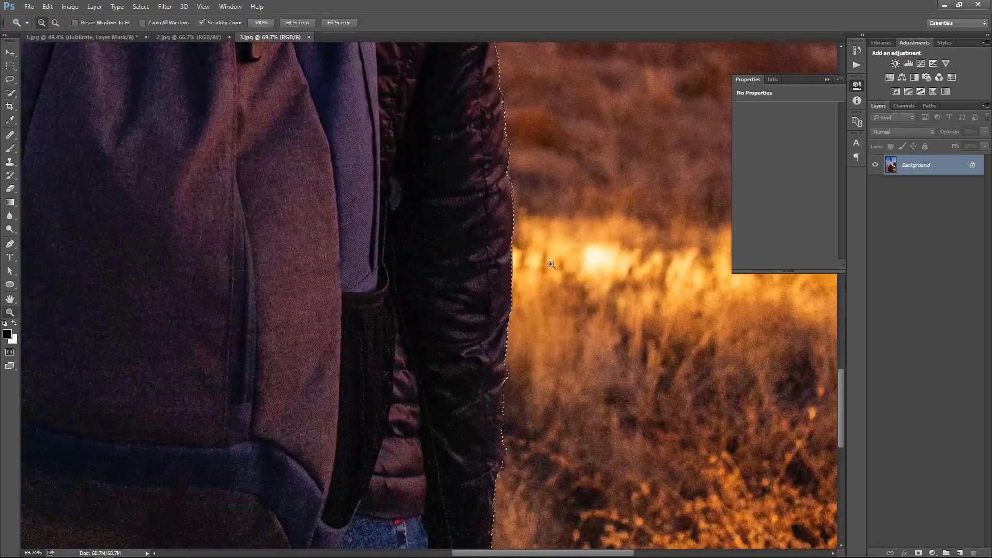
left_click(598, 277, "alt")
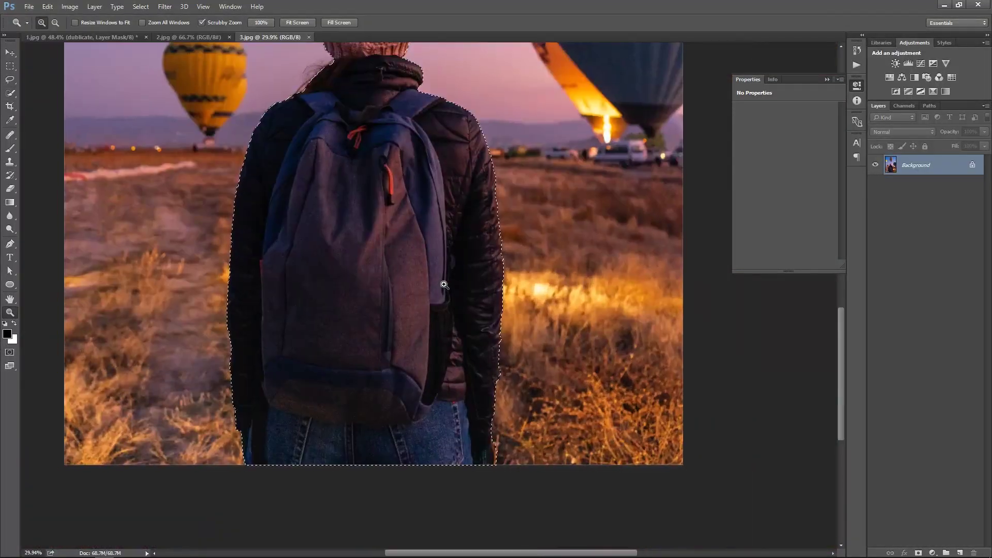
left_click_drag(419, 272, 509, 349)
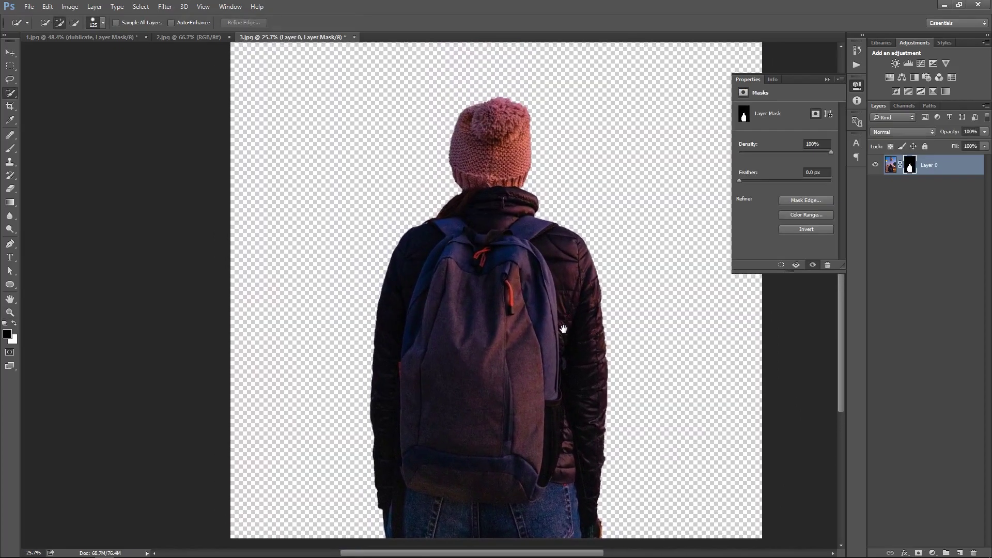
Move the cut-out person into the 1.jpg composite and convert the new layer to a smart object
key("v")
left_click_drag(357, 170, 332, 244)
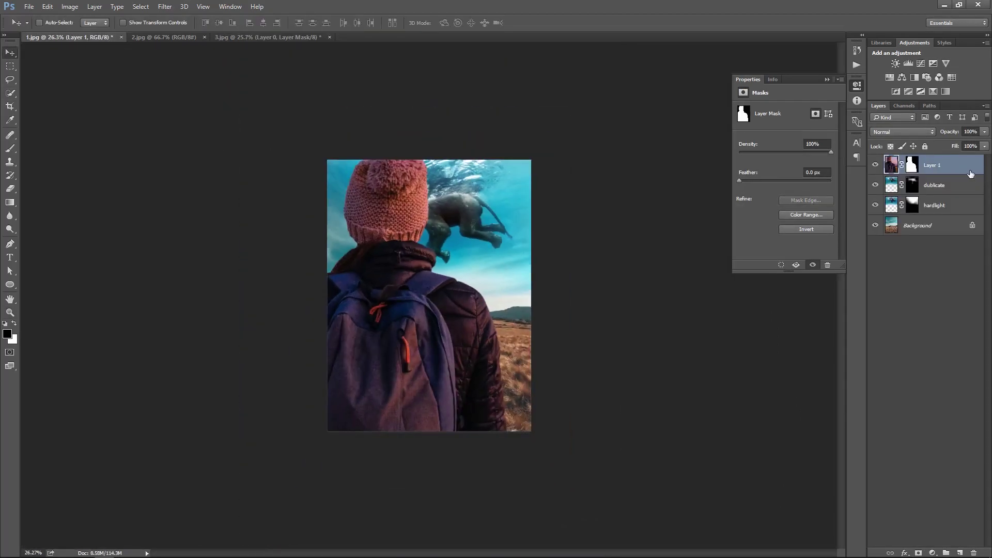
right_click(961, 165)
left_click(887, 213)
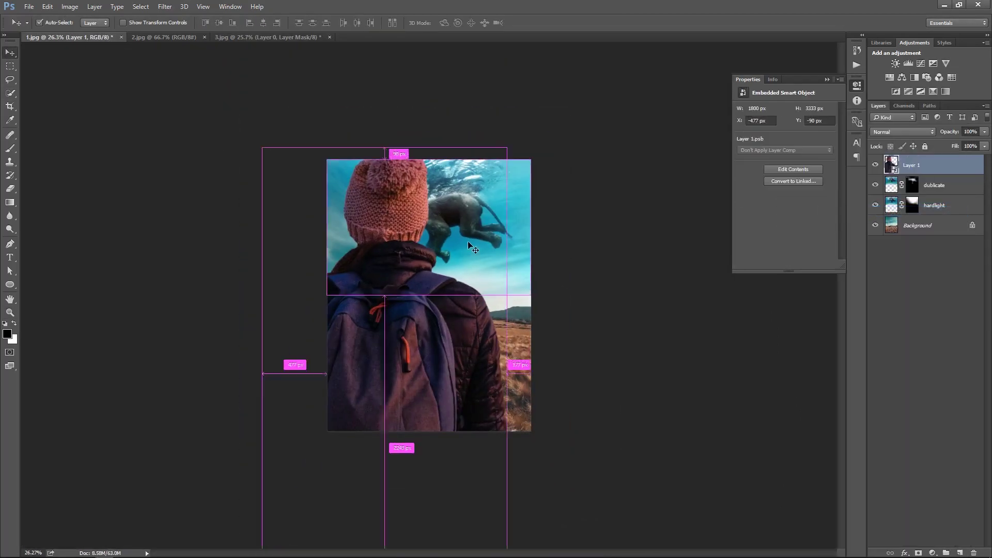
Scale the person down to about 36% and place the figure at the image's bottom edge, centered horizontally on the canvas
key("ctrl+t")
left_click_drag(507, 147, 456, 244)
left_click_drag(434, 285, 479, 322)
left_click_drag(499, 281, 474, 303)
left_click_drag(453, 335, 452, 323)
key("shift+Down")
left_click(365, 22)
key("ctrl+0")
key("ctrl+a")
left_click(262, 23)
key("ctrl+d")
right_click(485, 268)
left_click(500, 275)
Shrink the person slightly more, to about 629 px wide
key("ctrl+t")
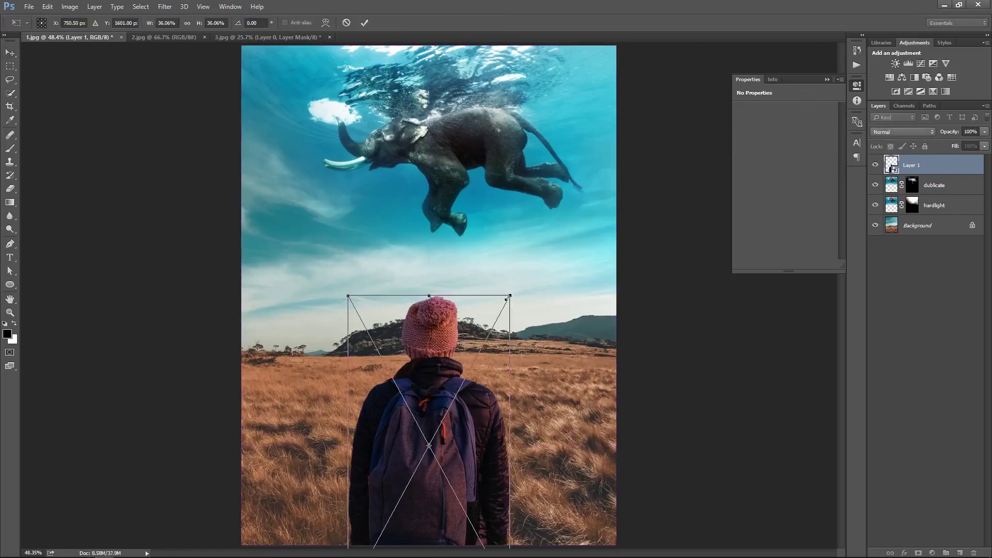
left_click_drag(509, 296, 507, 300)
key("Return")
right_click(458, 317)
left_click(472, 325)
left_click_drag(564, 270, 569, 272)
Add an Outer Glow to the person's layer in teal #3cbdc9 sampled from the water, and lower the glow's opacity
double_click(941, 168)
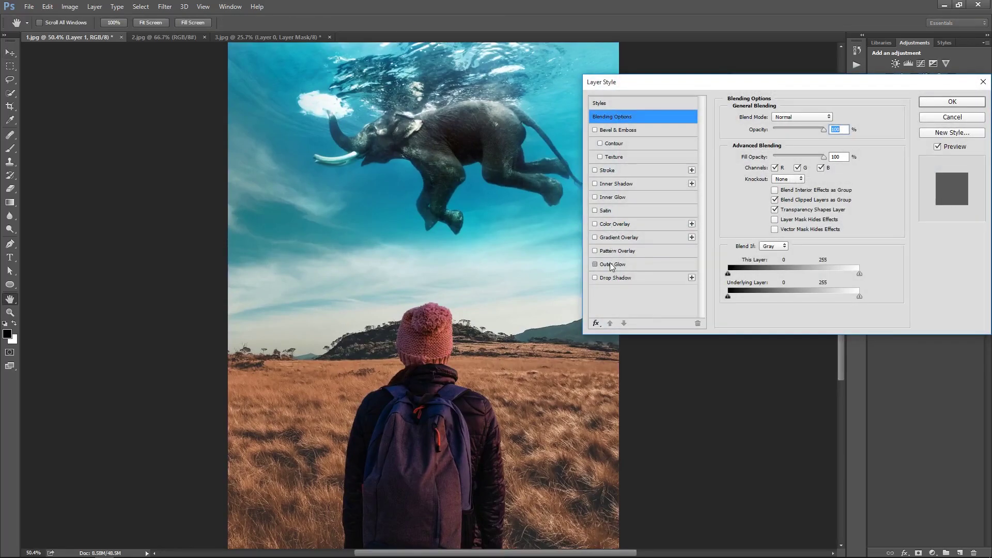
left_click(611, 264)
left_click(748, 153)
left_click(499, 223)
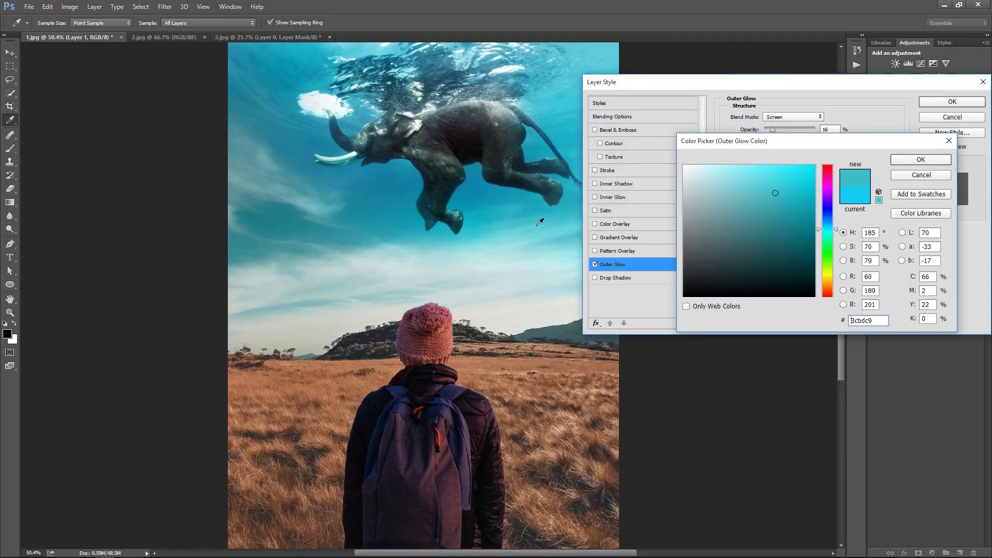
left_click(920, 159)
left_click_drag(773, 131, 768, 133)
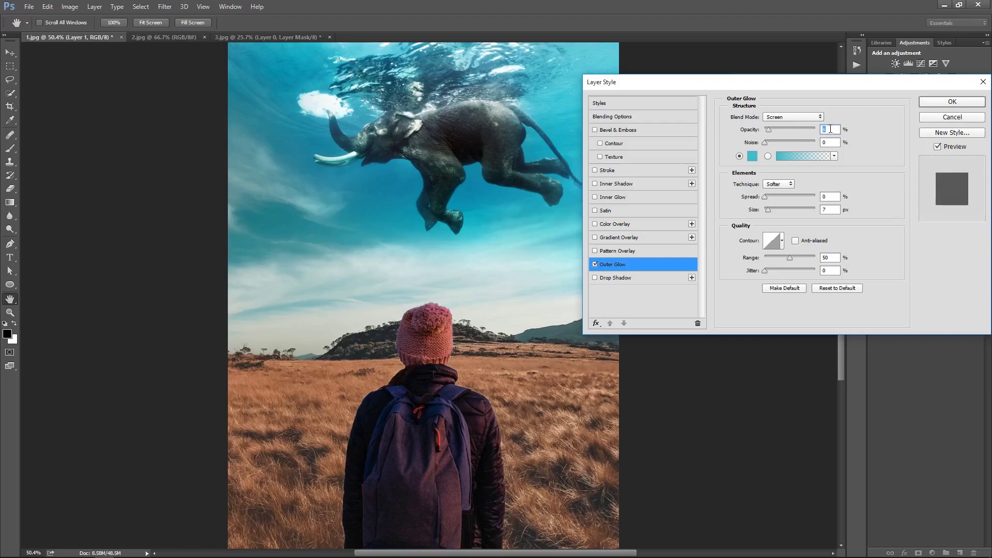
key("Return")
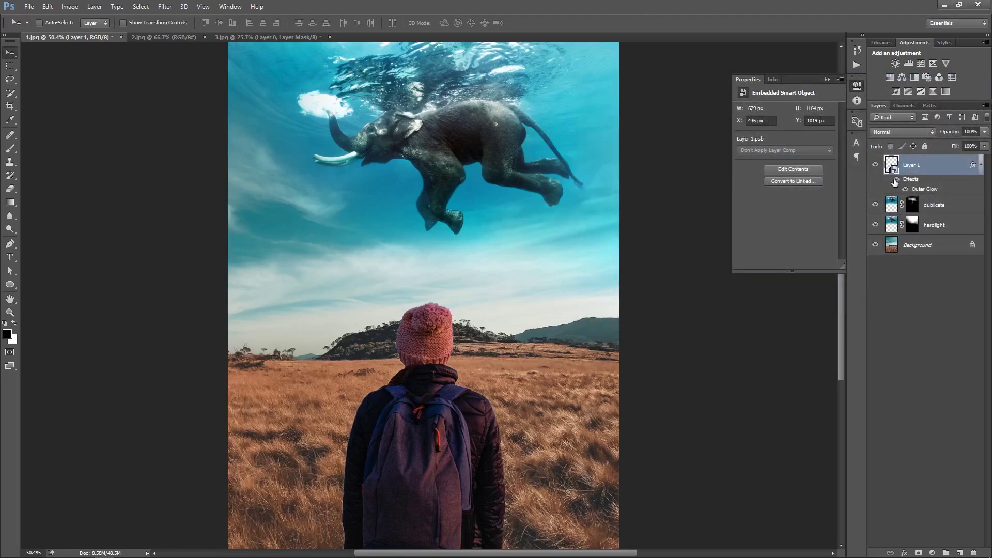
Stamp all visible layers into a new top layer named Final and duplicate it
right_click(318, 225)
left_click(333, 231)
scroll(454, 302, "up", 1)
scroll(470, 332, "down", 1)
scroll(472, 336, "down", 1)
scroll(481, 333, "up", 1)
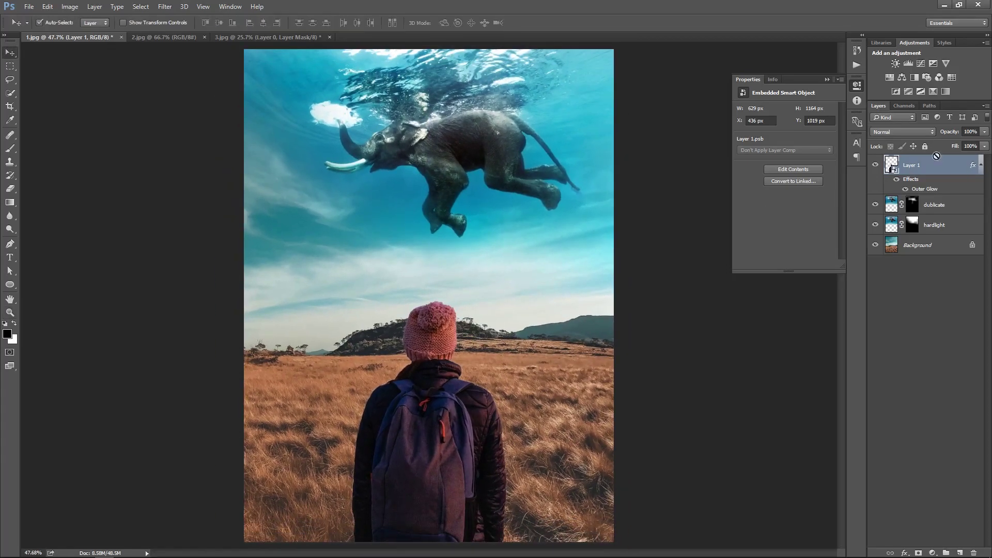
key("ctrl+shift+alt+e")
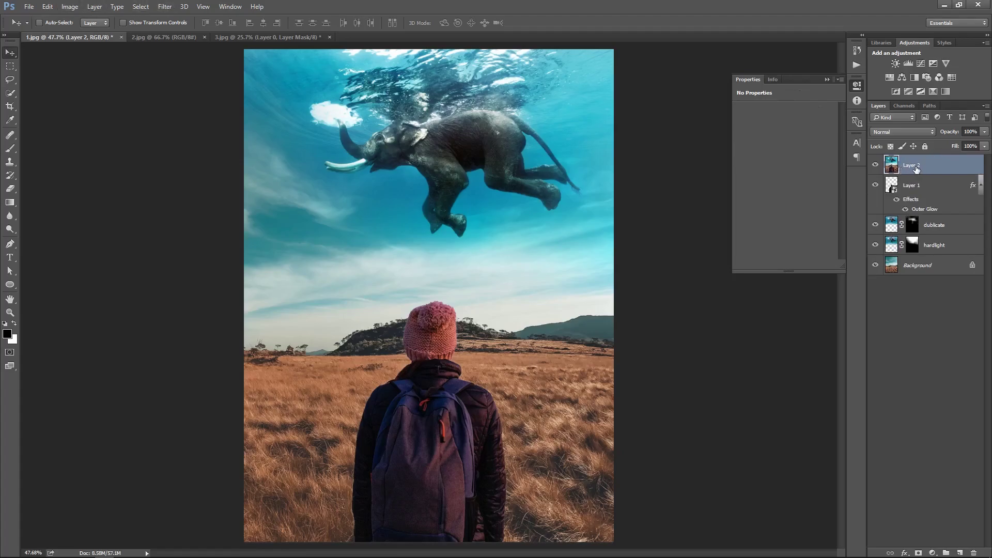
key("Return")
key("ctrl+j")
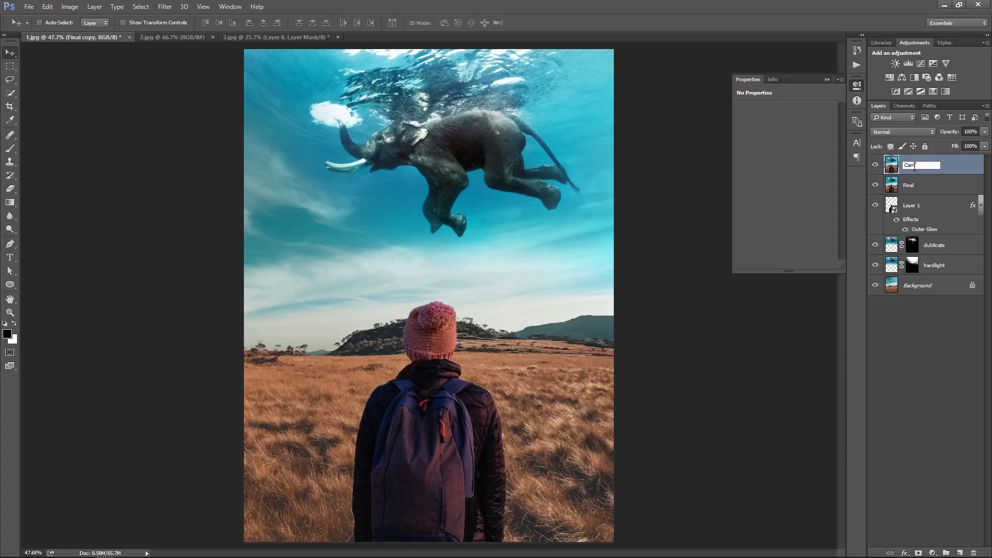
Rename the duplicated top layer as Camera Raw Filter
type("r")
key("Return")
In Camera Raw, set Temperature +6, Tint +8, Exposure +0.15, Contrast +15, Highlights -66, Shadows +6, Whites -8, Blacks -6, Clarity +15, Vibrance +8, and slightly raise Saturation
left_click(165, 6)
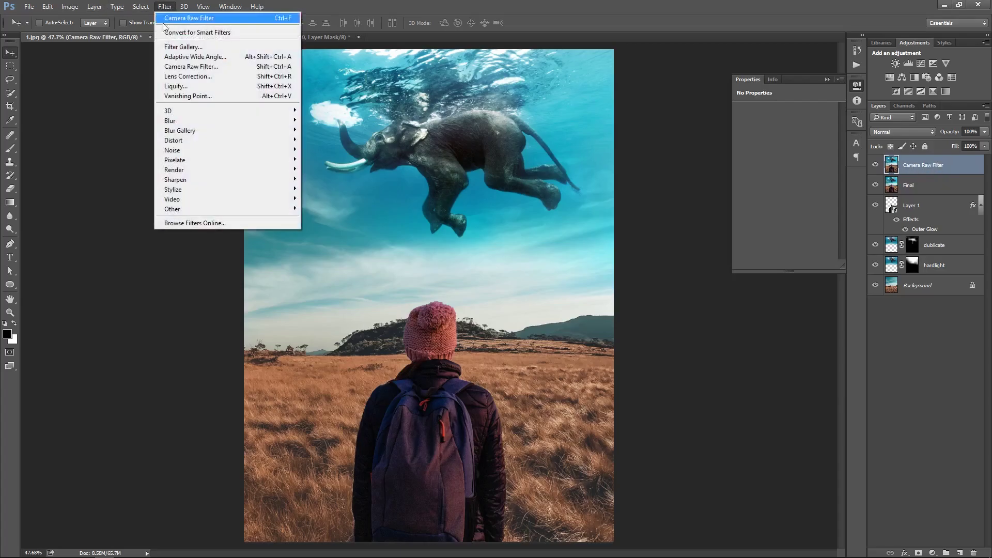
left_click(184, 72)
left_click_drag(916, 147, 918, 249)
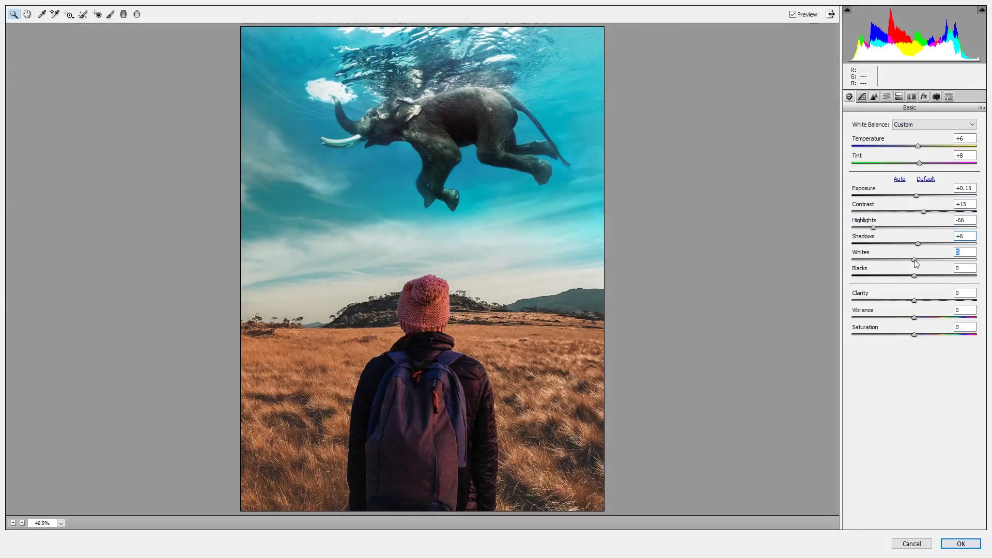
mouse_move(915, 300)
left_mouse_down()
mouse_move(924, 301)
mouse_move(918, 318)
left_mouse_up()
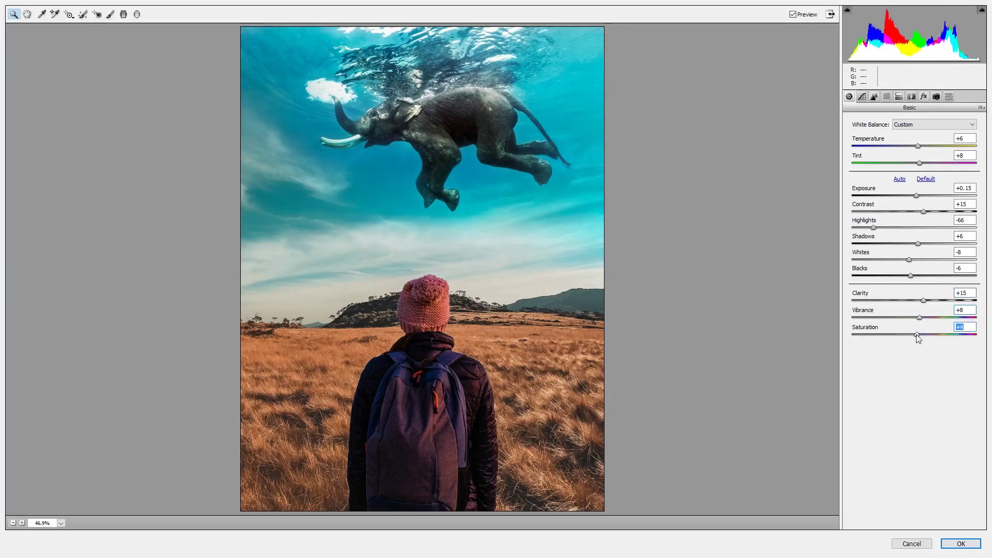
Set the tone curve to Highlights +11, Lights -8, Darks -3 with slightly raised Shadows, then set sharpening to 50 and add luminance noise reduction
left_click(861, 96)
left_click_drag(913, 283, 918, 336)
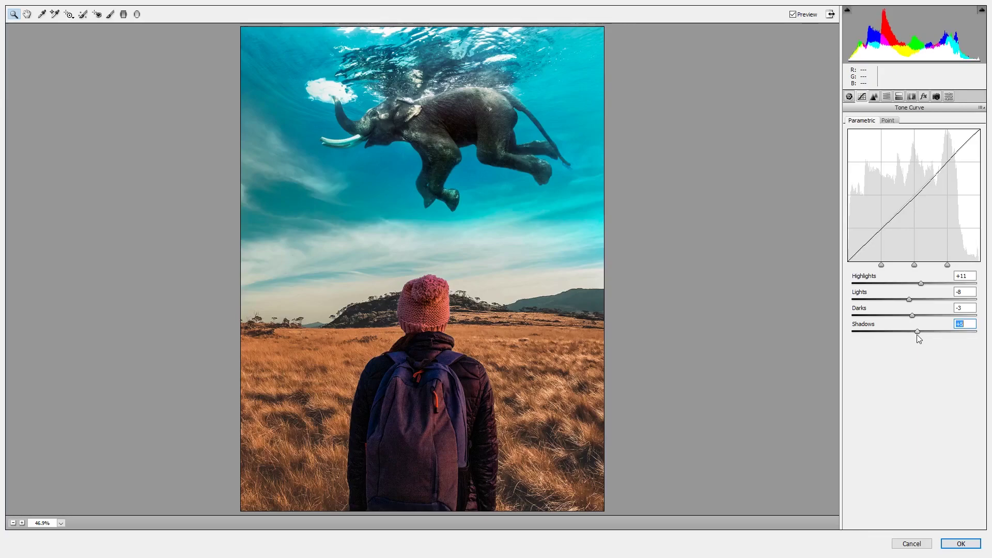
left_click(874, 98)
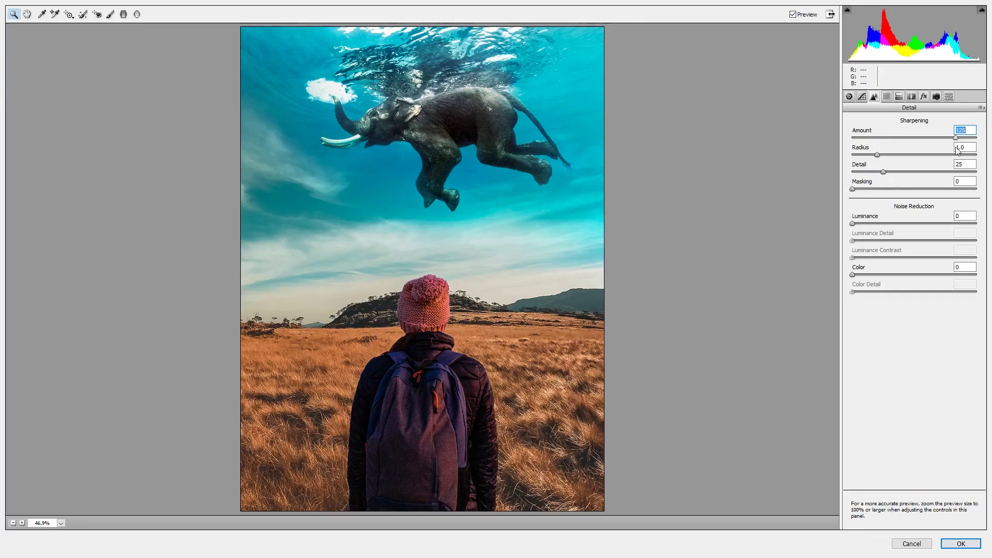
left_click(871, 223)
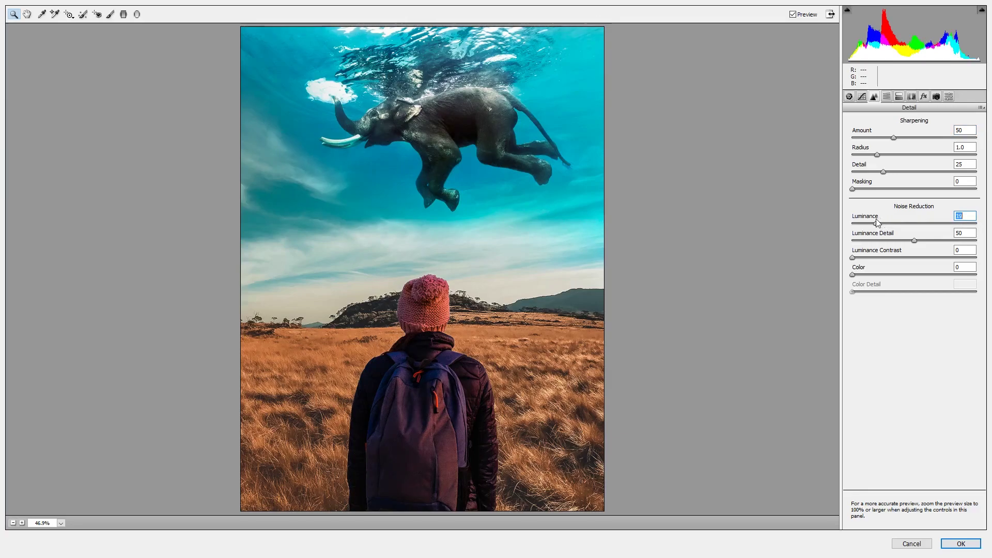
Shift the hues to Reds -61, Oranges -33, Yellows -37, Blues -36, Purples and Magentas -100, raise Aquas slightly, and apply the filter
left_click(886, 96)
left_click_drag(894, 170, 872, 170)
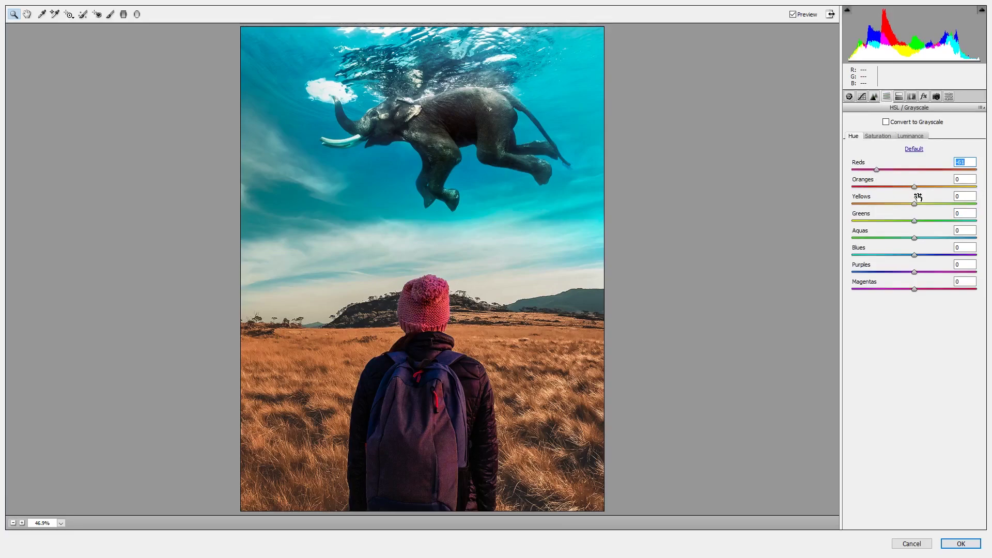
left_click_drag(911, 192, 896, 192)
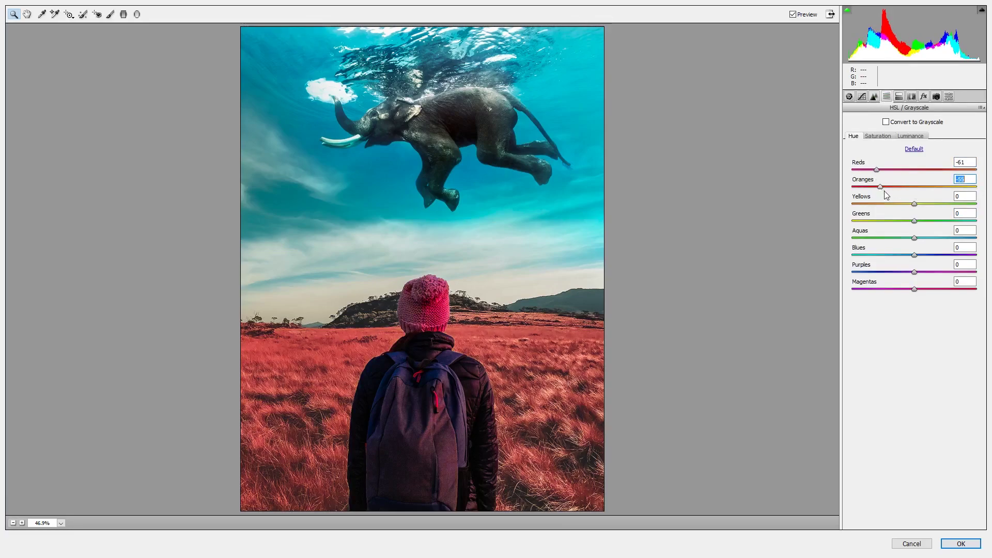
left_click_drag(891, 203, 892, 203)
left_click_drag(914, 239, 892, 252)
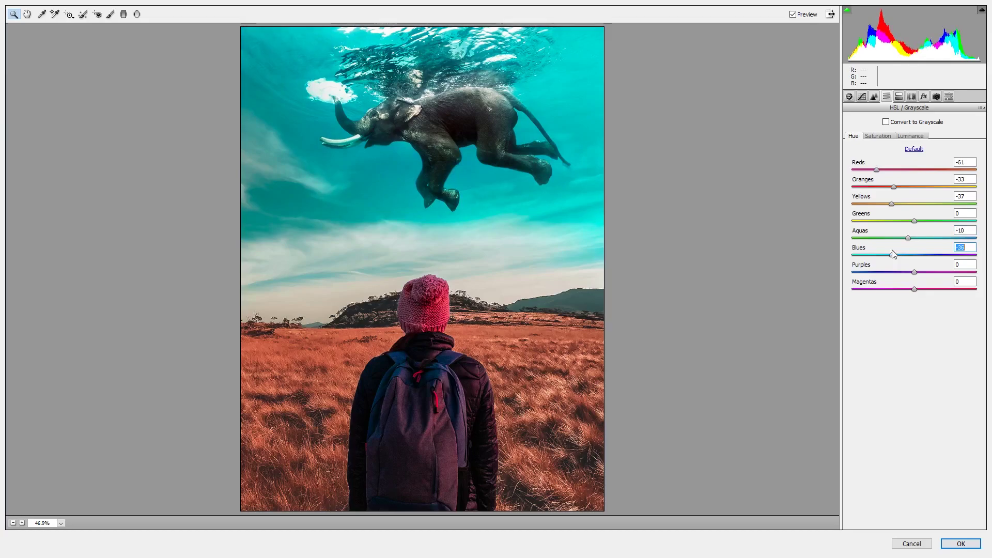
left_click_drag(914, 289, 836, 293)
left_click_drag(909, 239, 924, 255)
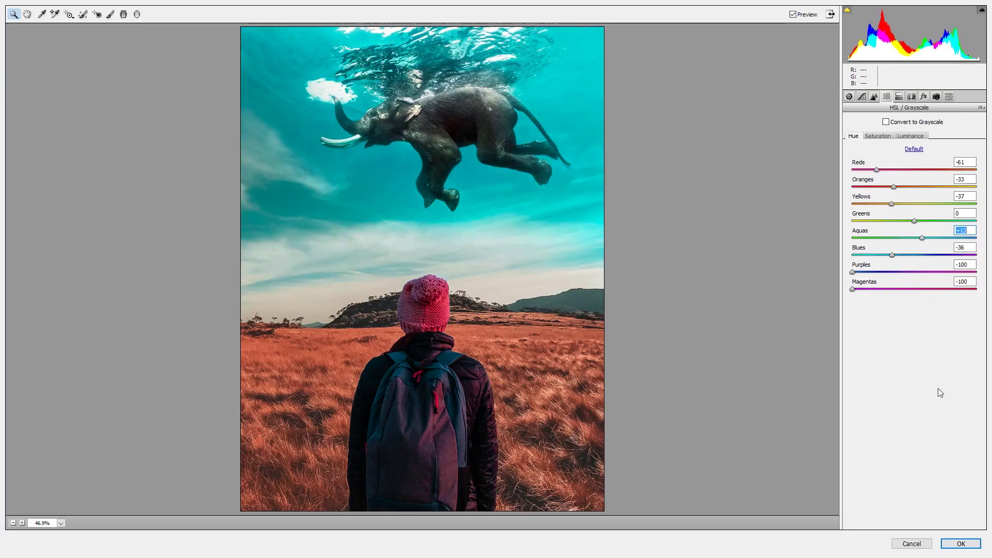
left_click(960, 543)
Compare the image with and without the Camera Raw edit and fit the picture to the screen
key("ctrl+z")
key("ctrl+z")
key("ctrl+z")
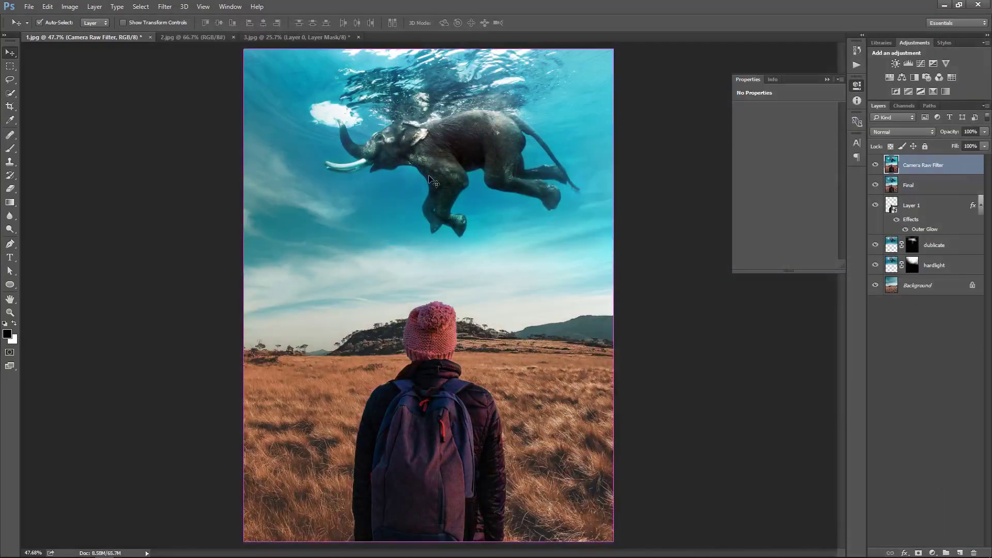
left_click(876, 167)
left_click(876, 167)
right_click(428, 257)
left_click(451, 261)
Add a Color Lookup adjustment layer using 2Strip.look and set its opacity to 50%
left_click(932, 553)
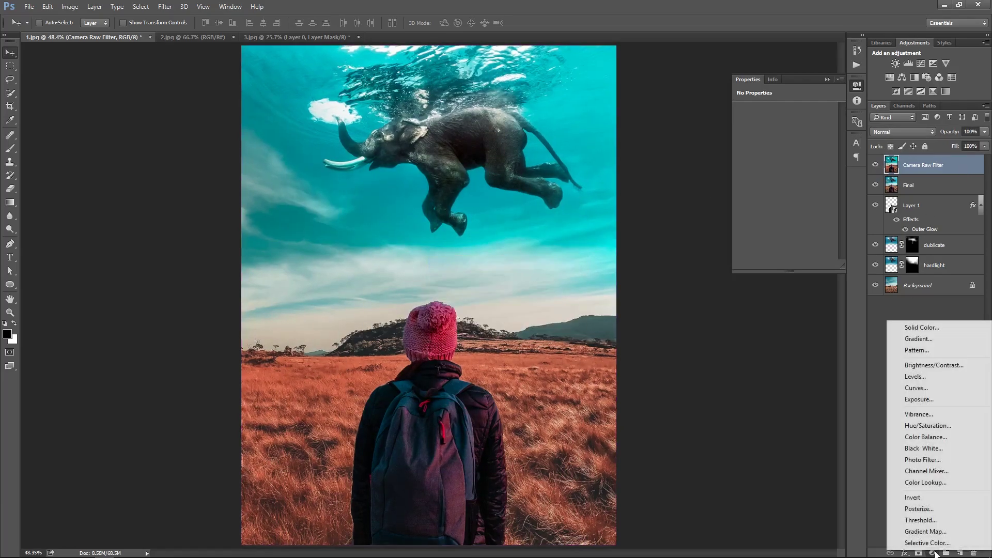
left_click(923, 482)
left_click(804, 110)
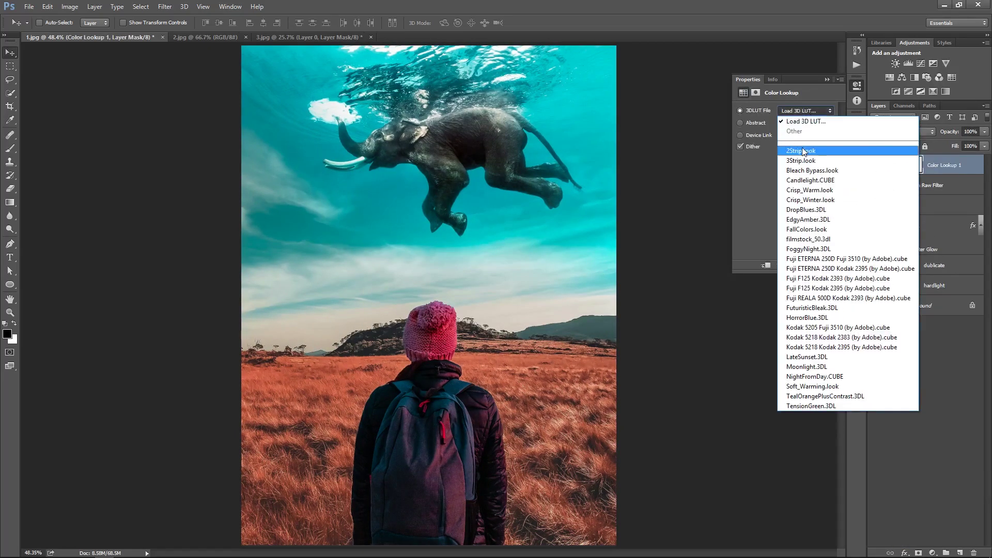
left_click(802, 151)
right_click(507, 165)
left_click(526, 175)
left_click(967, 173)
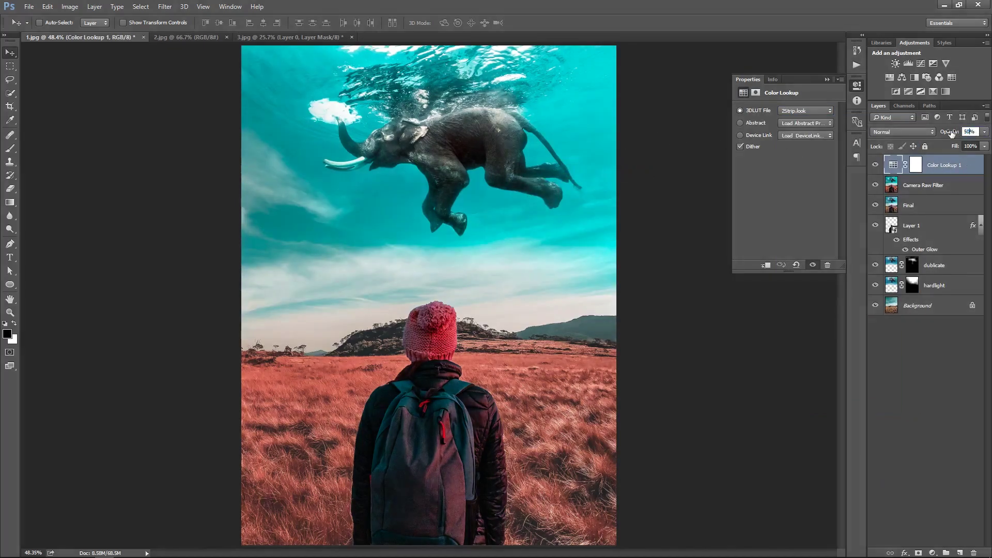
Compare the image with and without the Color Lookup adjustment
left_click(875, 165)
left_click(875, 166)
left_click(875, 165)
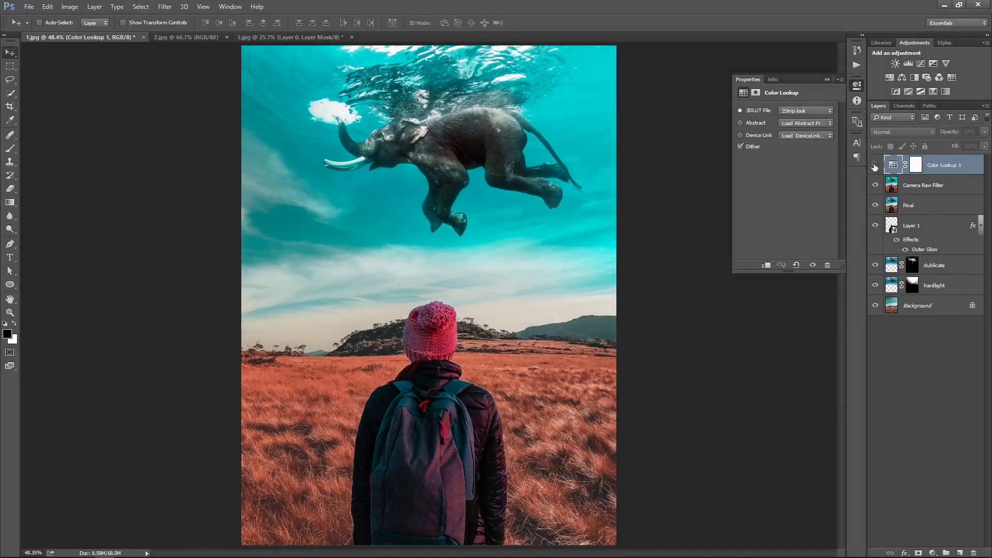
left_click(875, 166)
Add a Gradient Map adjustment layer above the Color Lookup and apply the violet-to-orange preset
left_click(932, 553)
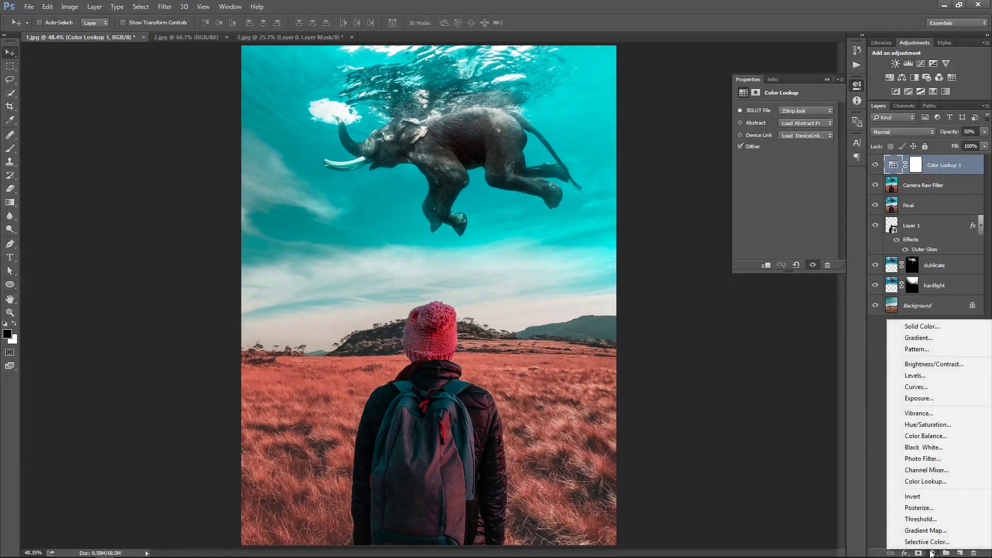
left_click(921, 532)
left_click(821, 118)
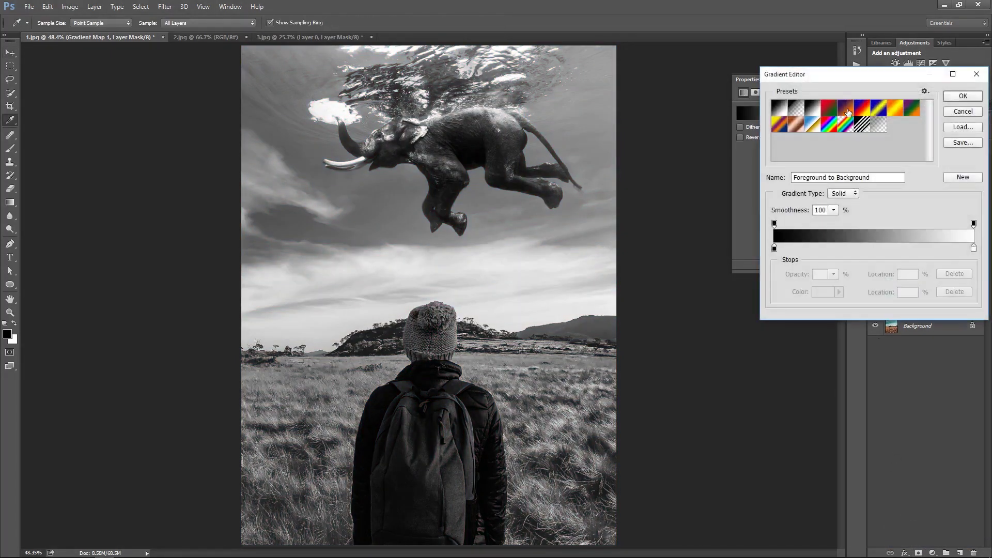
left_click(846, 108)
Recolor the gradient's orange end stop to cyan #30e4ff and accept the edited gradient
left_click(974, 249)
left_click(821, 292)
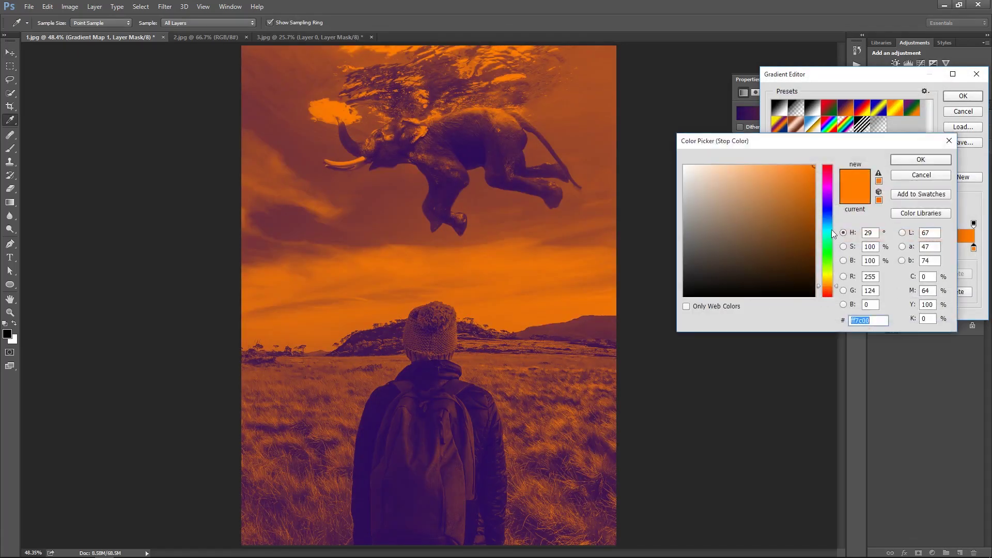
left_click(830, 235)
left_click_drag(831, 238, 831, 228)
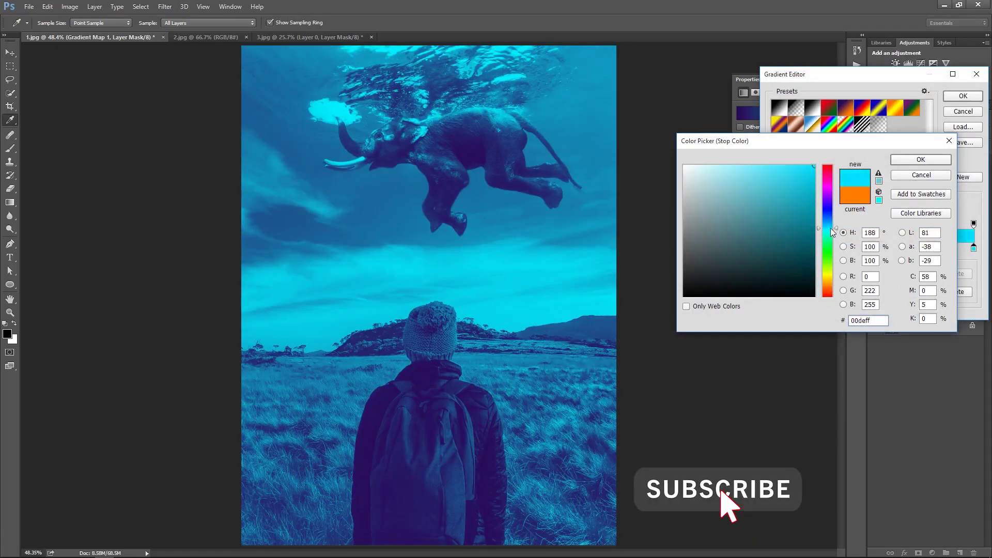
left_click(789, 163)
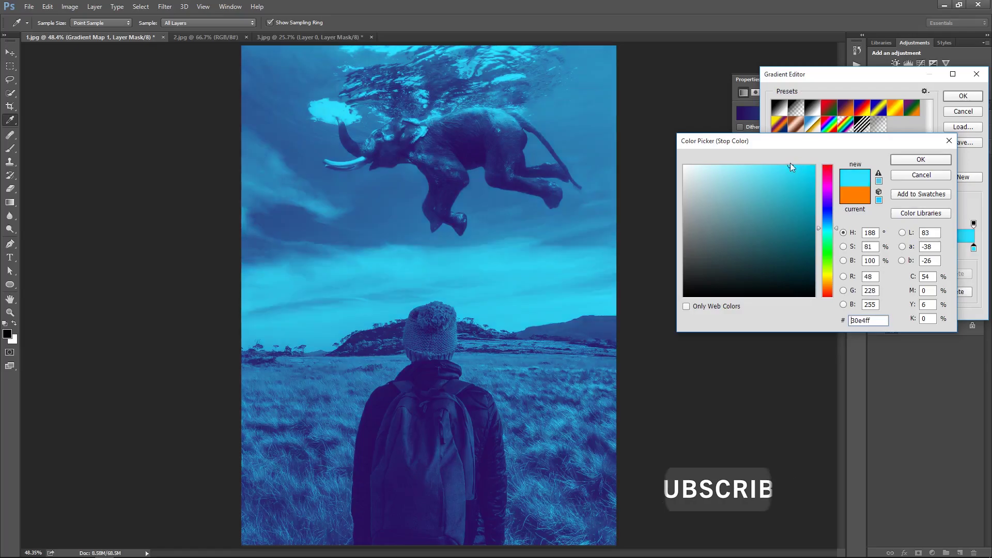
left_click(920, 159)
left_click(962, 96)
Change the Gradient Map layer's blend mode to Soft Light and lower its opacity
left_click(824, 79)
left_click(888, 132)
left_click(883, 245)
left_click_drag(983, 132, 940, 136)
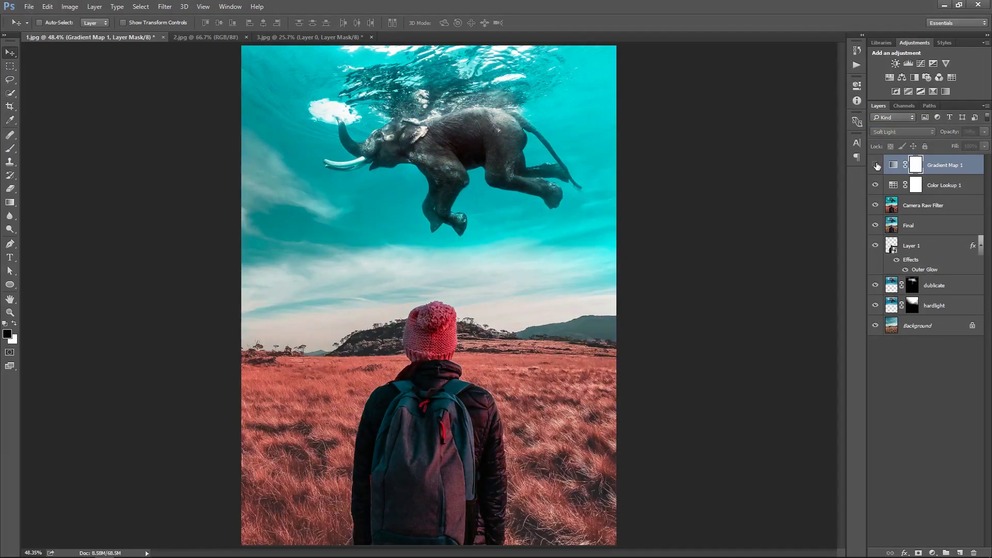